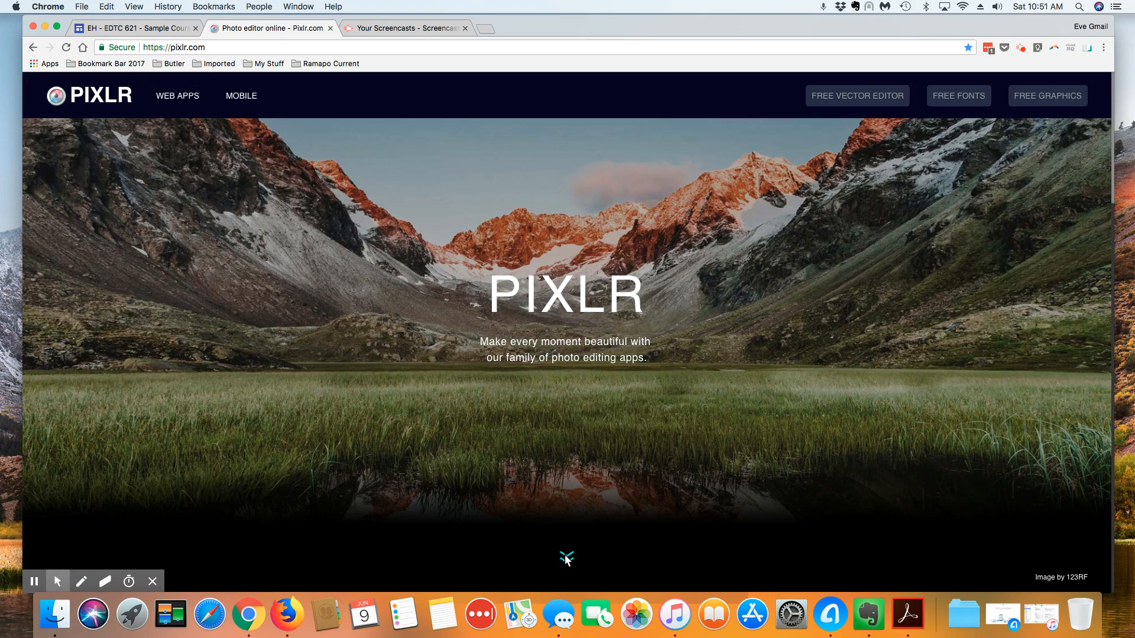
# - Go to the web apps section of the Pixlr homepage and launch Pixlr Editor
pyautogui.scroll(-1, 682, 449)
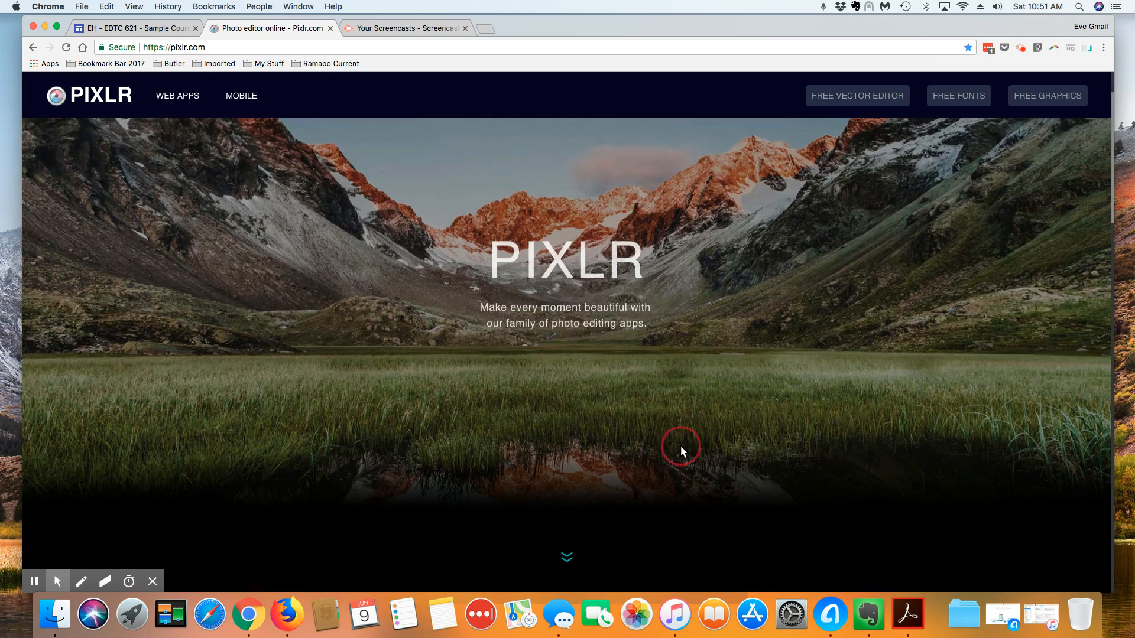
pyautogui.scroll(-5, 634, 460)
pyautogui.scroll(5, 633, 461)
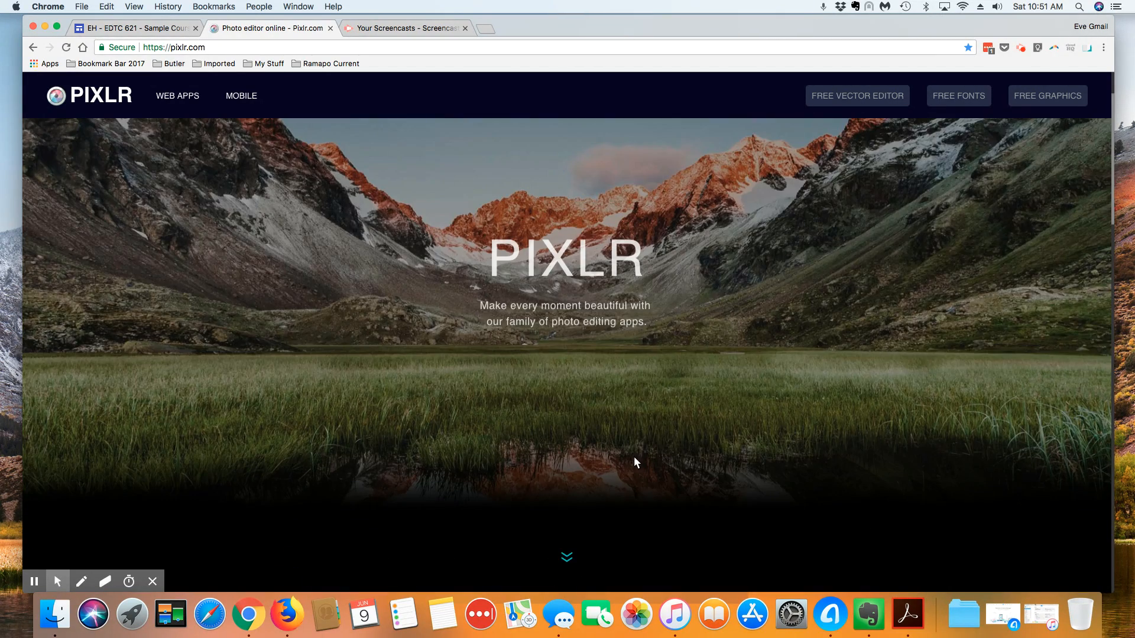
pyautogui.click(564, 554)
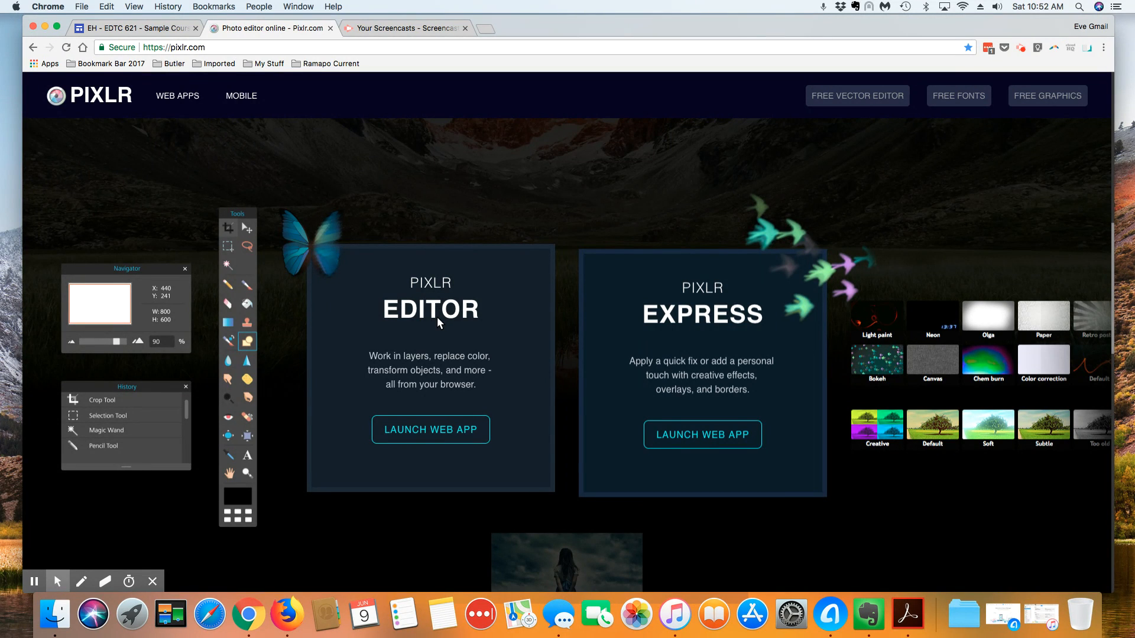
pyautogui.click(427, 436)
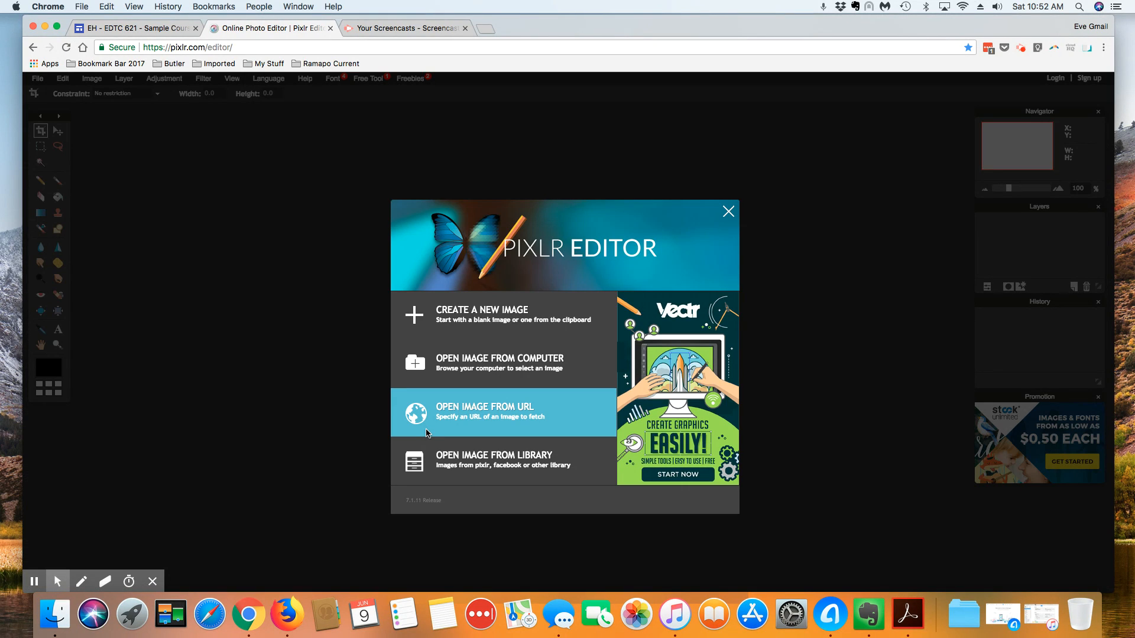
# - Open the Album1 JPG photo from the computer's Desktop and move its image window to the middle of the workspace
pyautogui.click(471, 363)
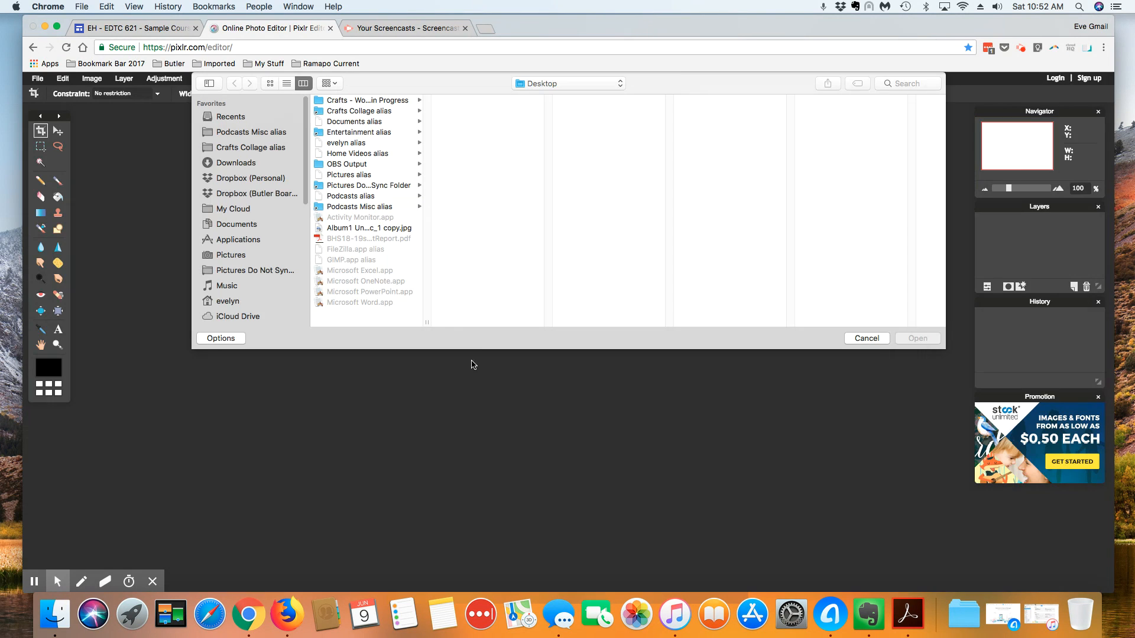
pyautogui.click(391, 227)
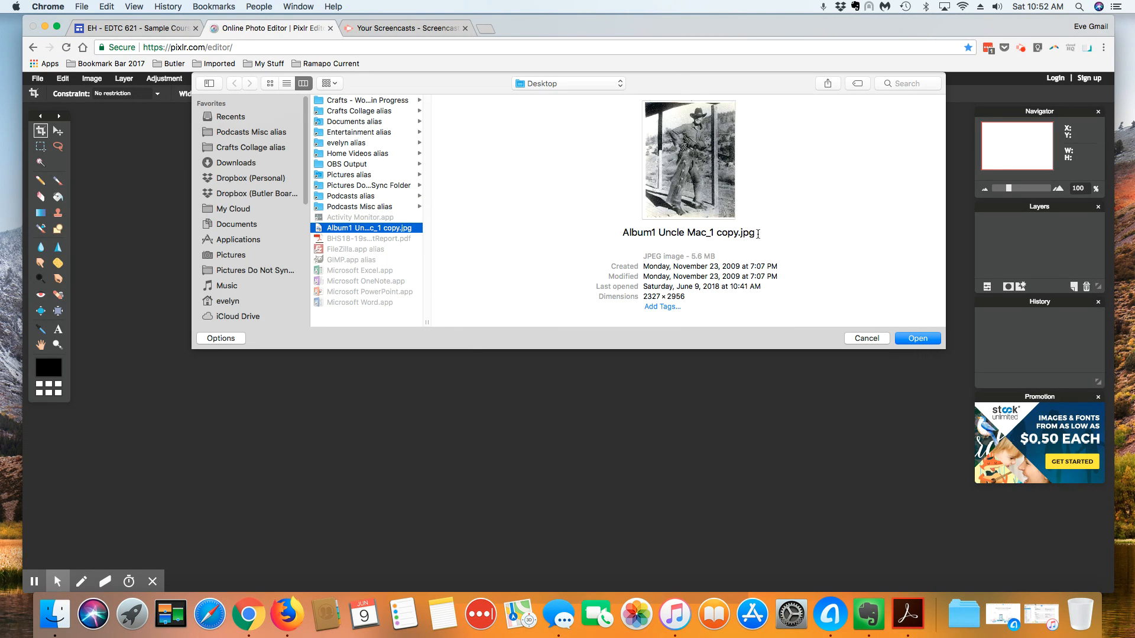
pyautogui.click(909, 342)
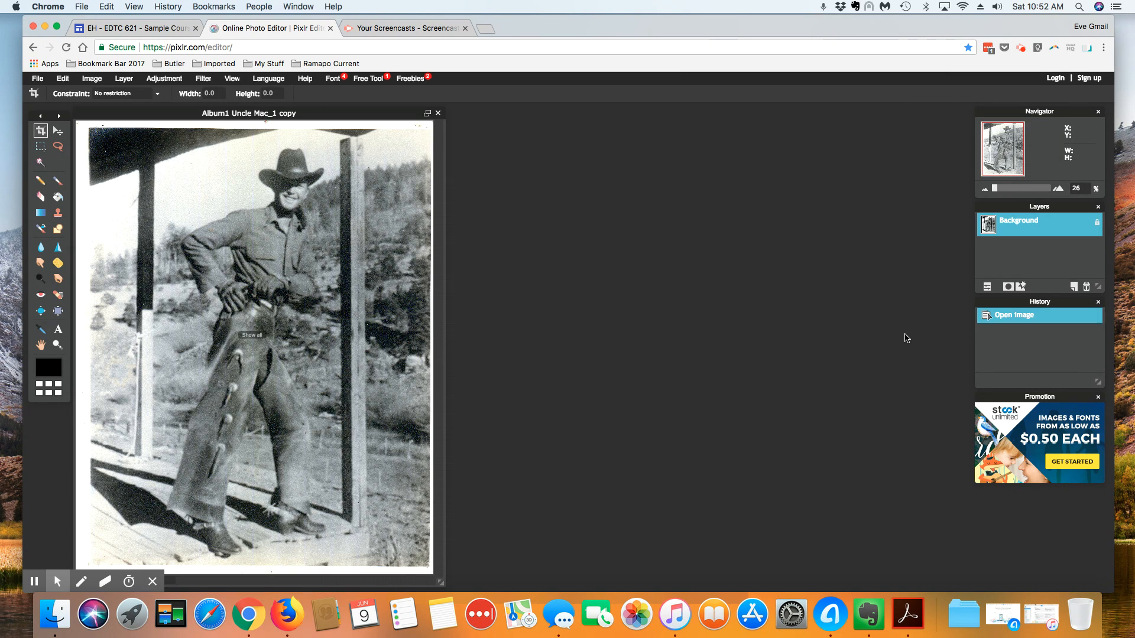
pyautogui.moveTo(186, 115); pyautogui.dragTo(478, 114)
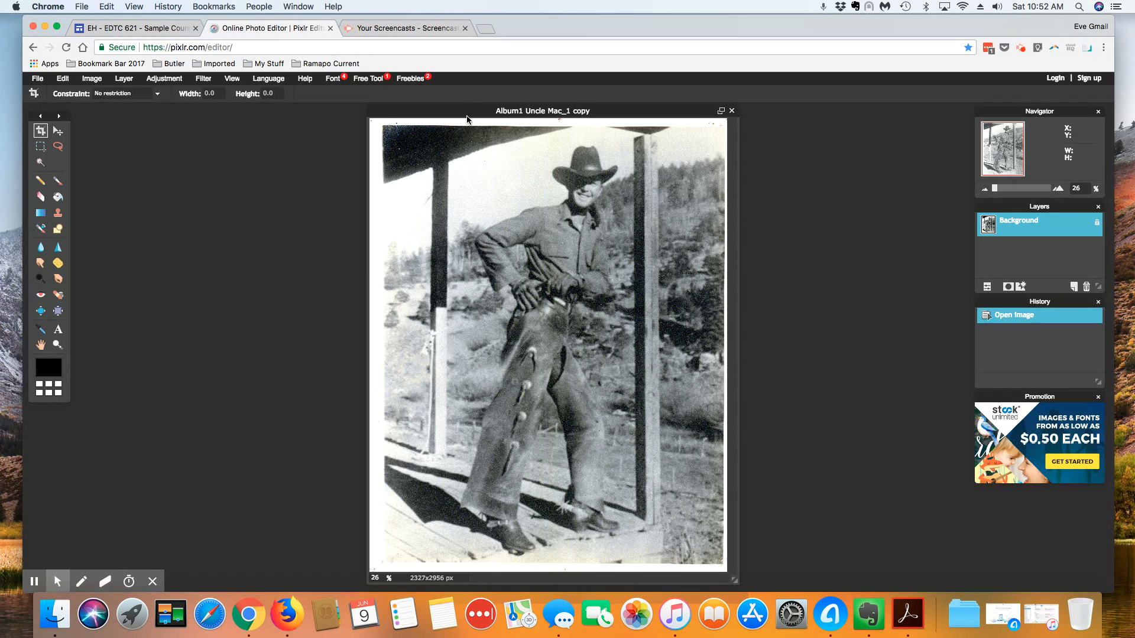
# - Rotate the canvas 180°, and rotate it another 180° to bring the photo upright again
pyautogui.click(91, 79)
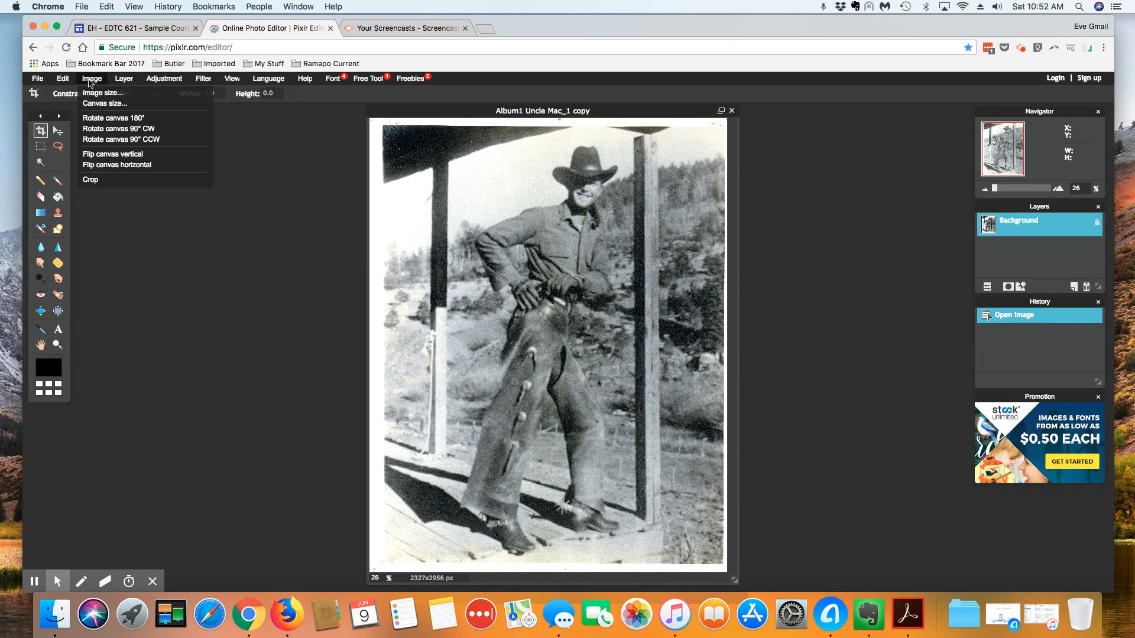
pyautogui.click(101, 121)
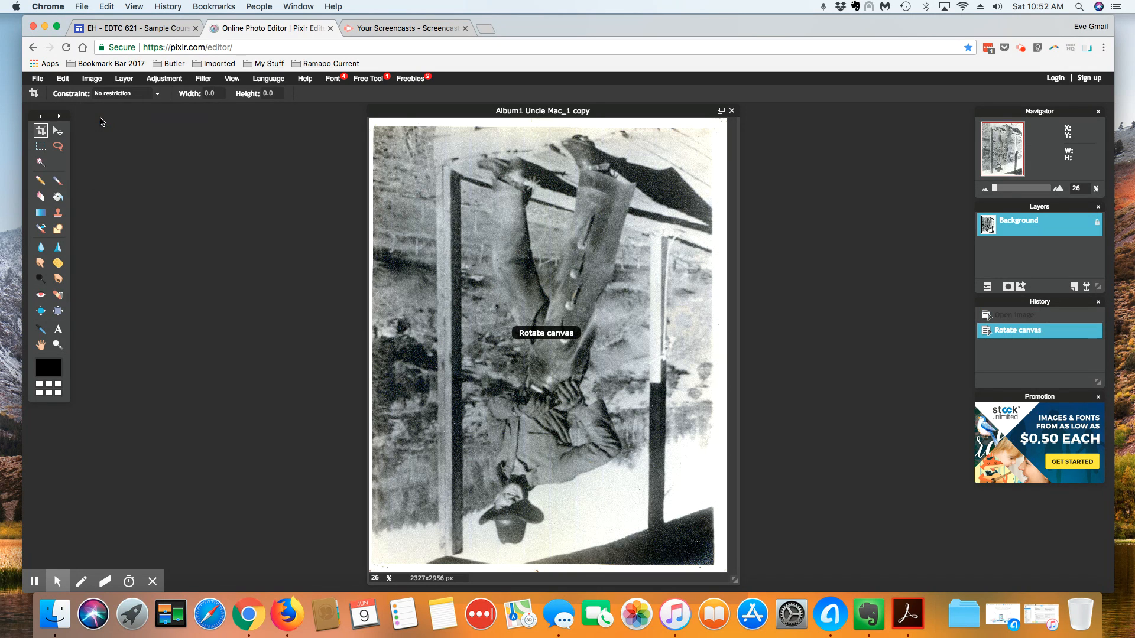
pyautogui.click(93, 79)
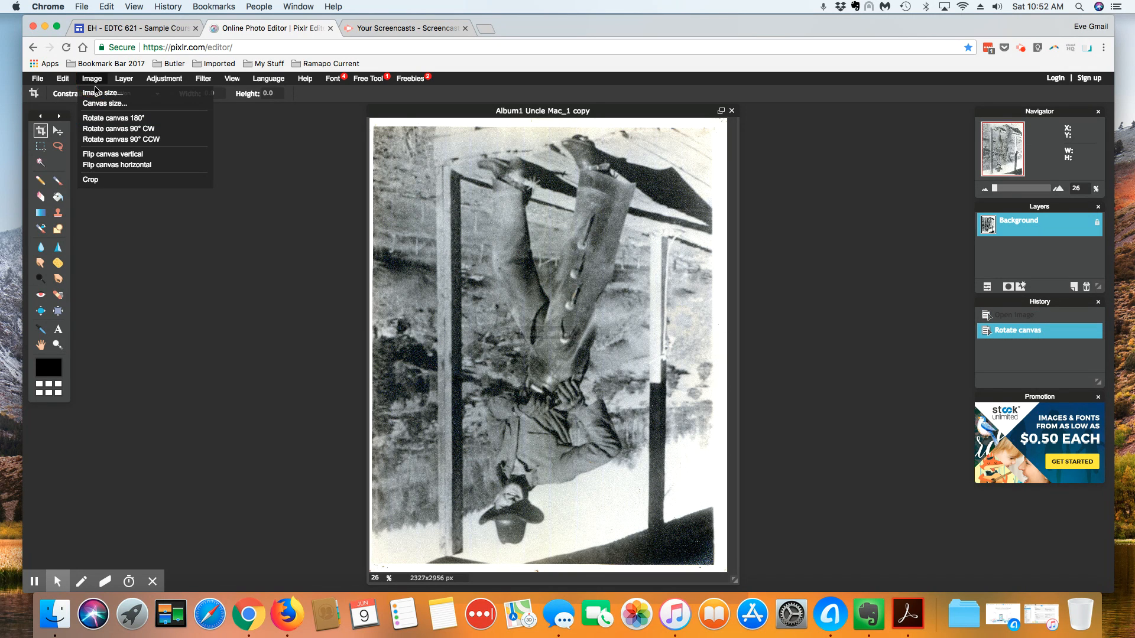
pyautogui.click(102, 121)
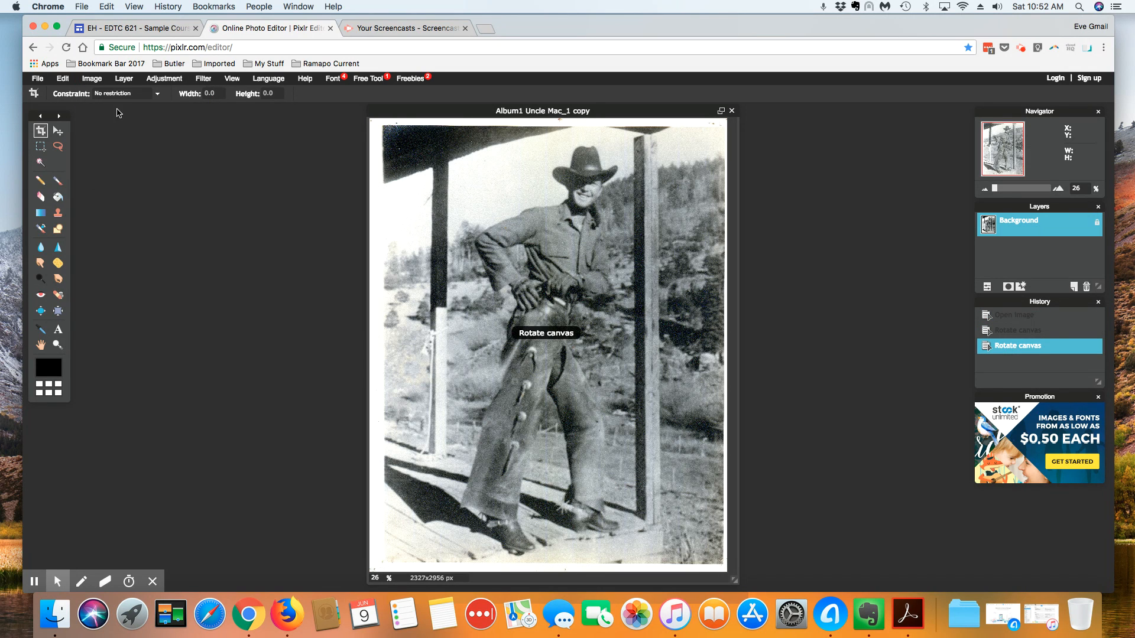
# - Try a slight brightness change on the photo with Brightness & Contrast and discard it
pyautogui.click(96, 81)
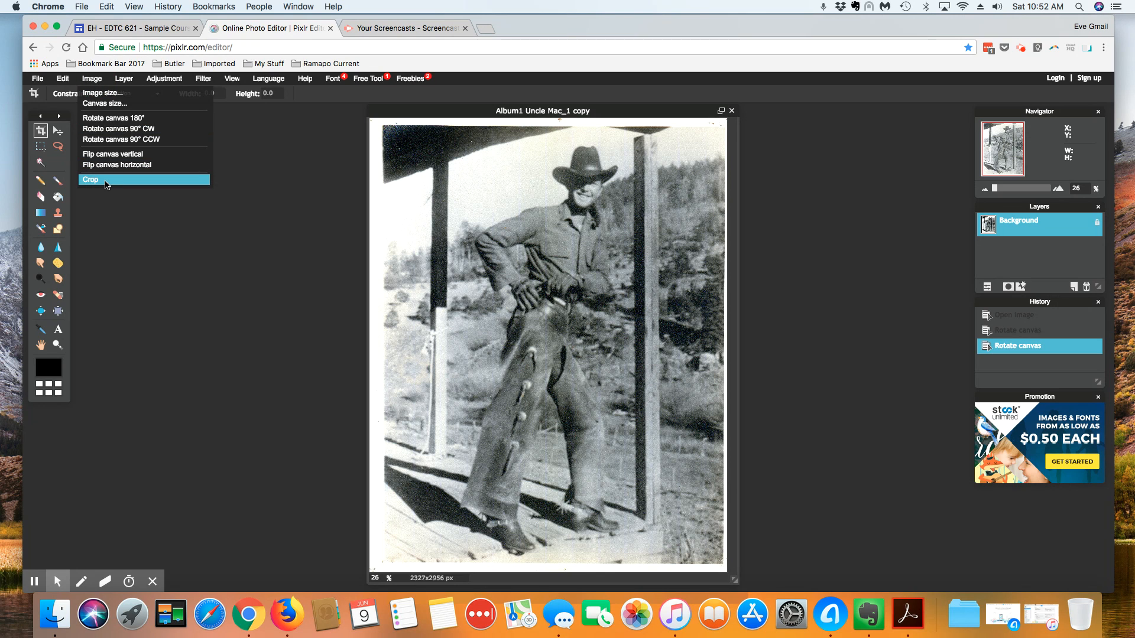
pyautogui.moveTo(123, 79)
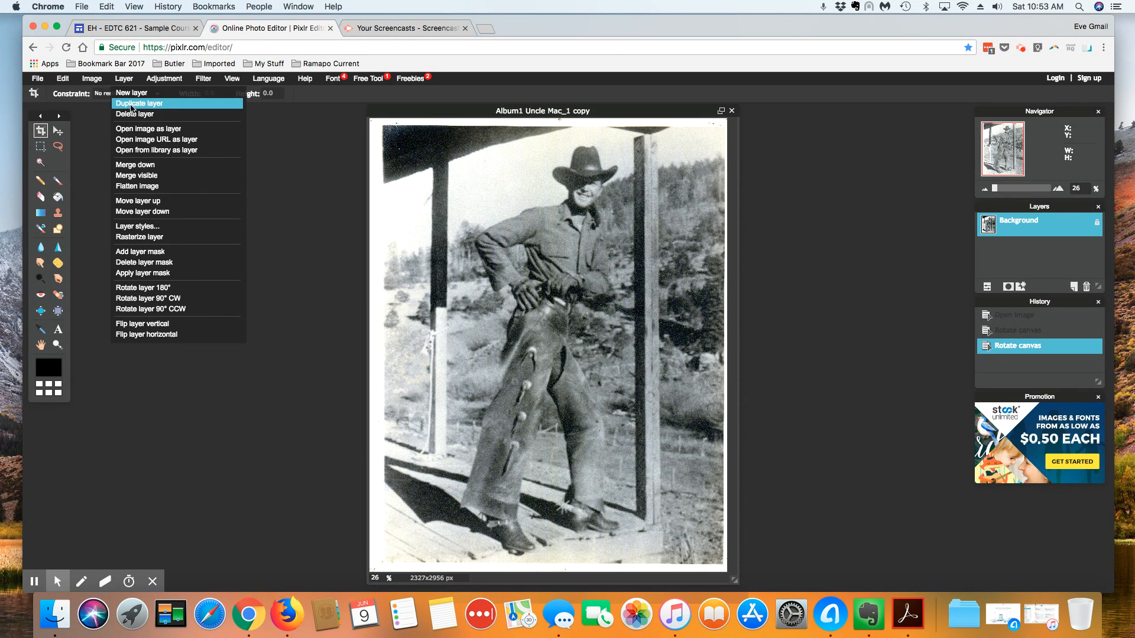
pyautogui.click(152, 82)
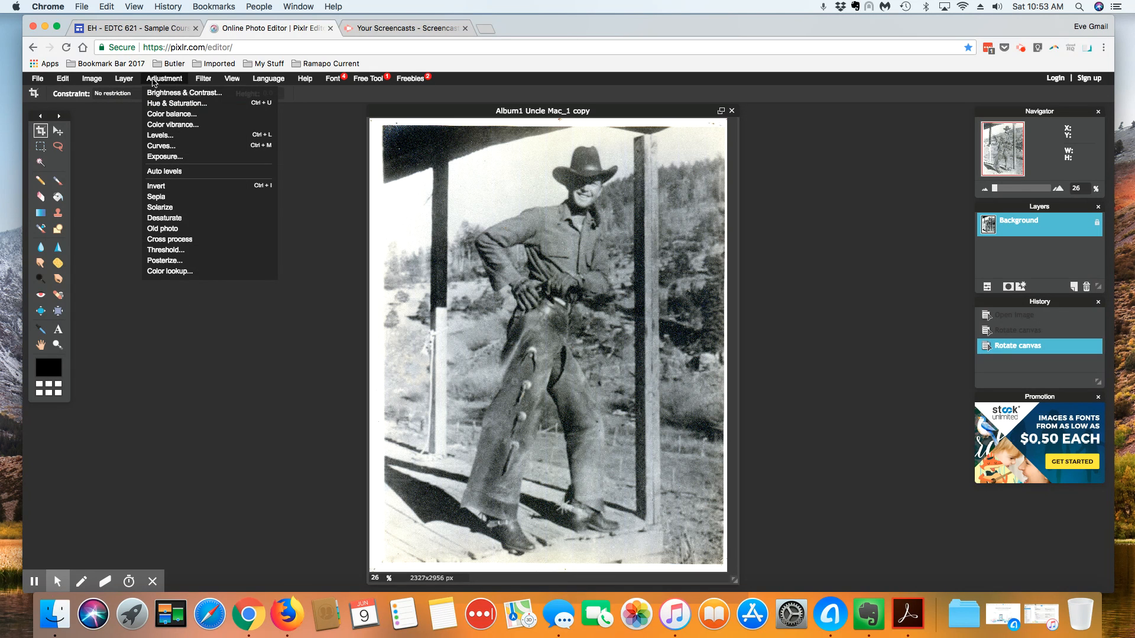
pyautogui.click(177, 93)
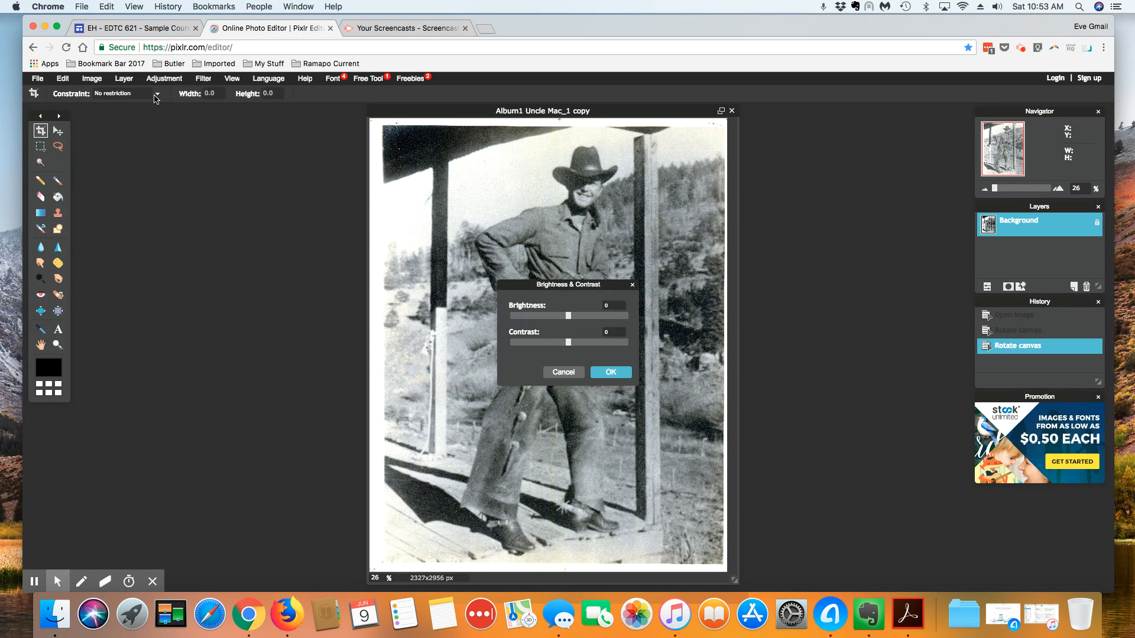
pyautogui.moveTo(568, 316)
pyautogui.mouseDown()
pyautogui.moveTo(587, 318)
pyautogui.moveTo(572, 320)
pyautogui.mouseUp()
pyautogui.click(565, 371)
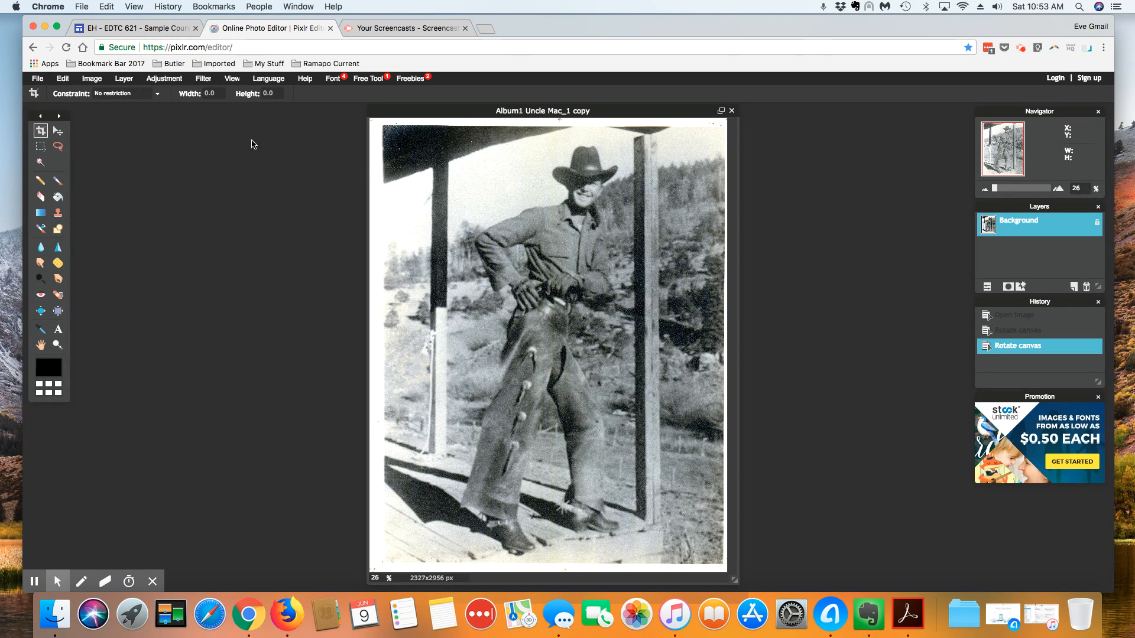
# - Try the hue adjustment in Hue & Saturation on the photo and discard it
pyautogui.click(172, 83)
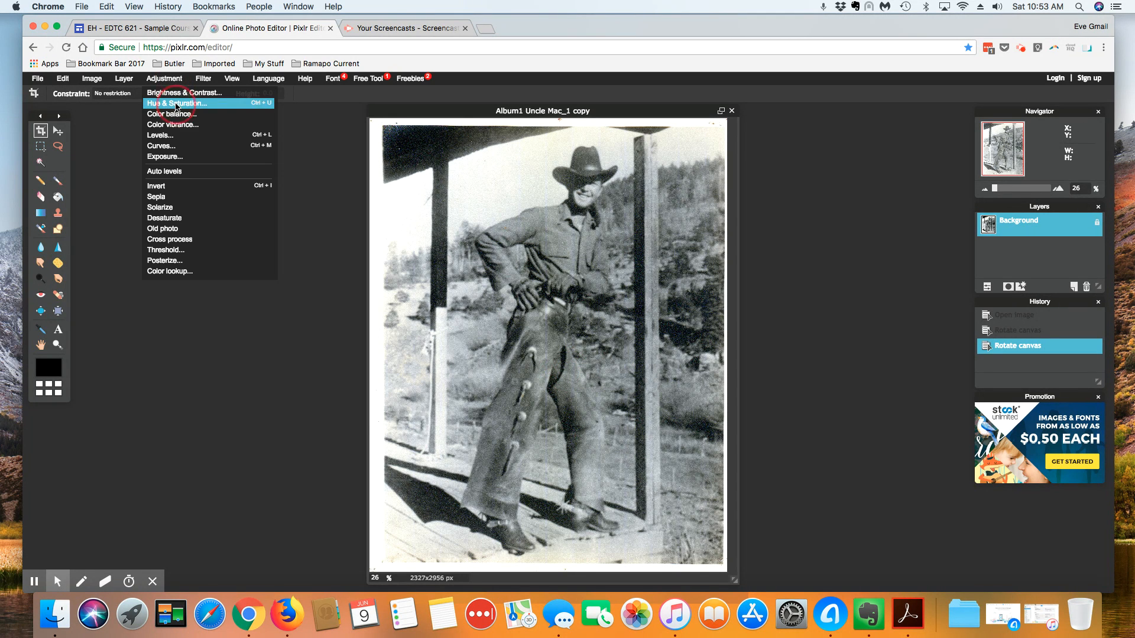
pyautogui.click(178, 105)
pyautogui.moveTo(570, 299)
pyautogui.mouseDown()
pyautogui.moveTo(591, 299)
pyautogui.moveTo(544, 300)
pyautogui.moveTo(568, 300)
pyautogui.mouseUp()
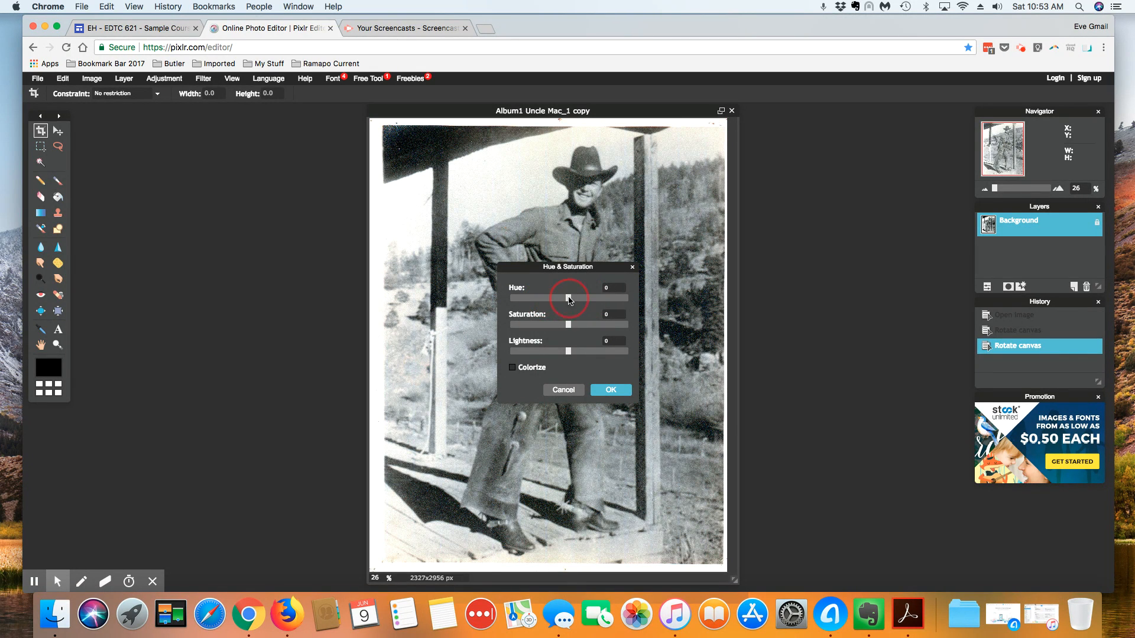
pyautogui.click(571, 391)
# - Try a color vibrance of about -51 on the photo and discard the adjustment
pyautogui.click(150, 79)
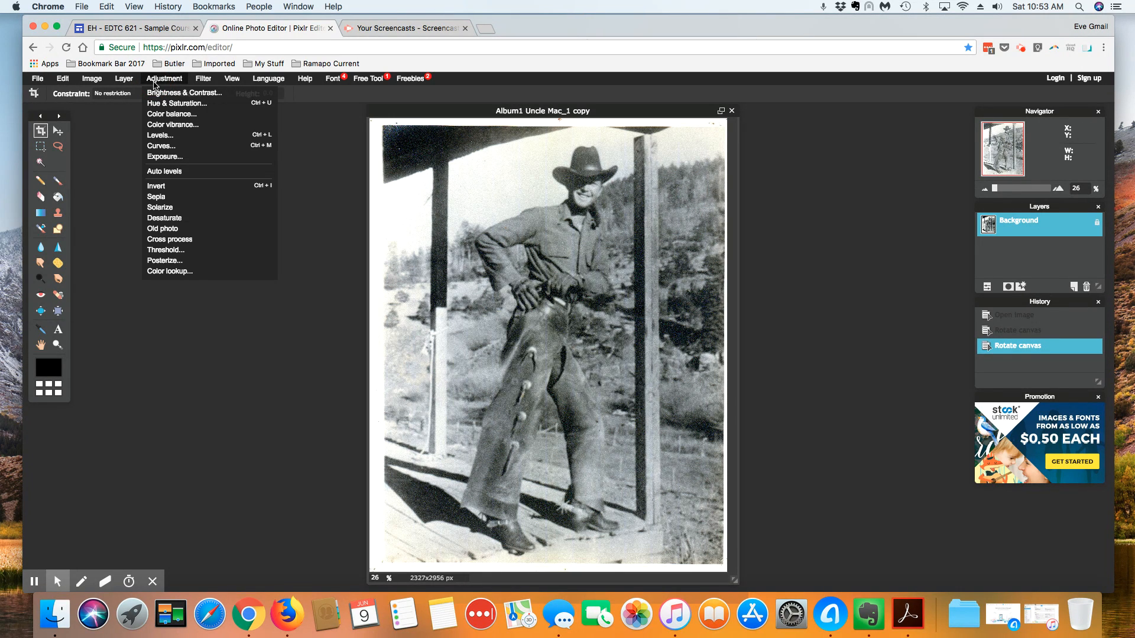
pyautogui.click(173, 128)
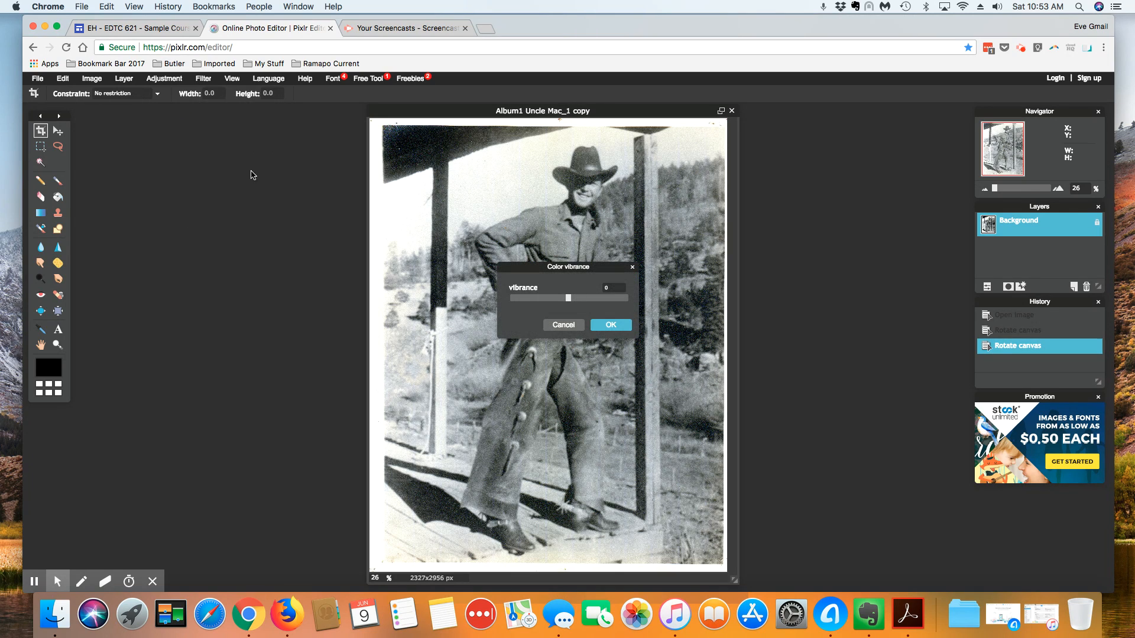
pyautogui.moveTo(569, 300)
pyautogui.mouseDown()
pyautogui.moveTo(596, 300)
pyautogui.moveTo(552, 299)
pyautogui.mouseUp()
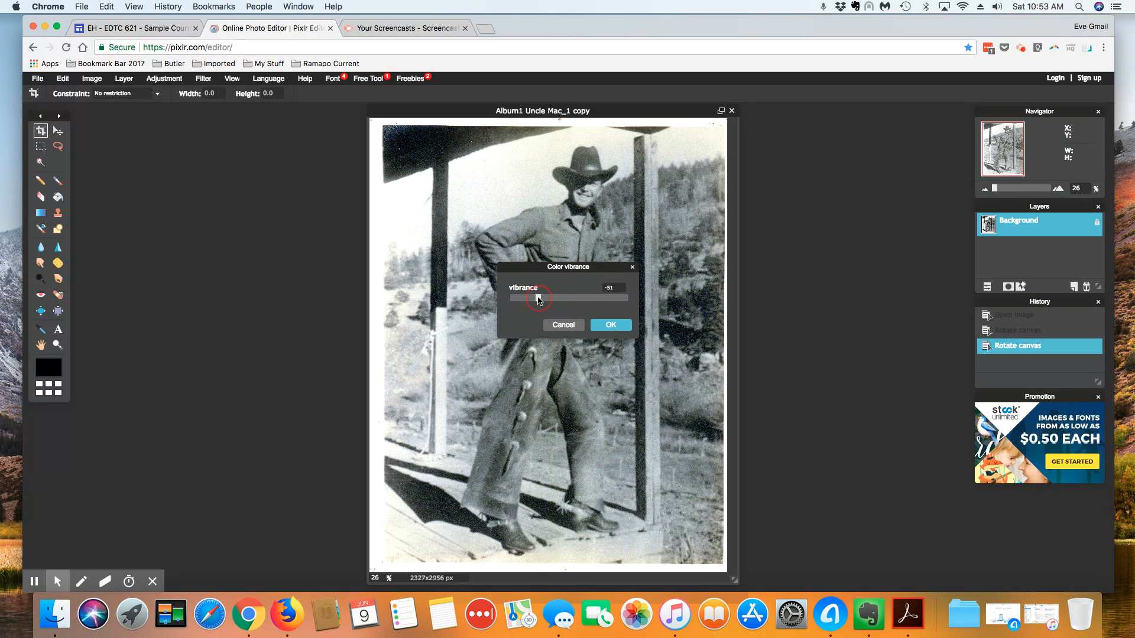
pyautogui.click(564, 325)
# - Try a Curves adjustment with a midpoint on the curve and a grey point sampled from the hillside, and discard it
pyautogui.click(160, 84)
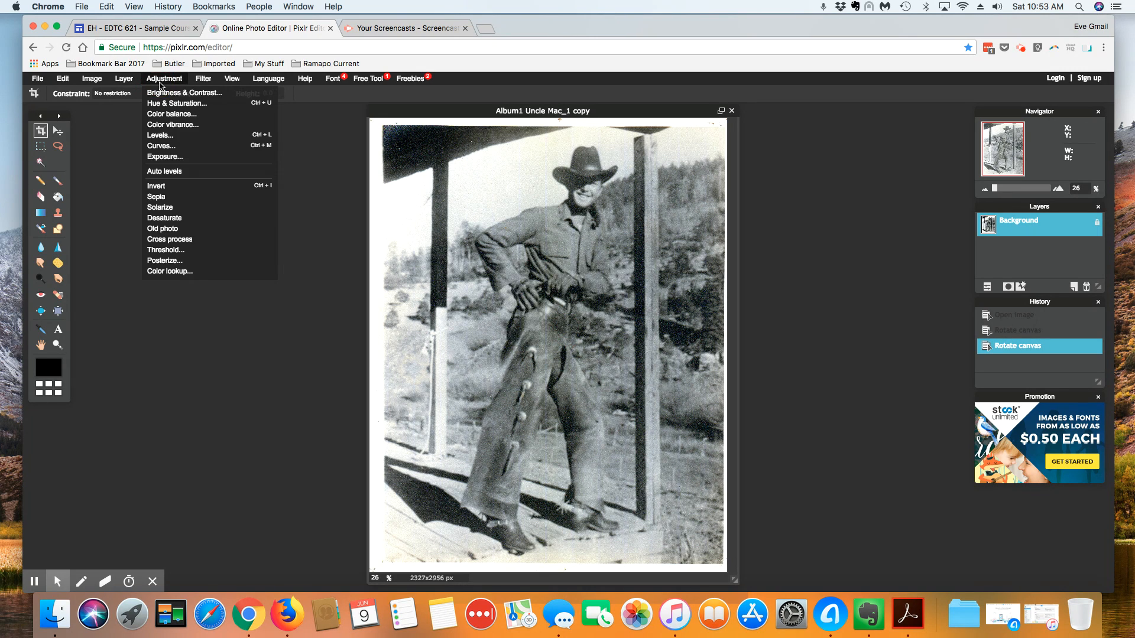
pyautogui.click(169, 148)
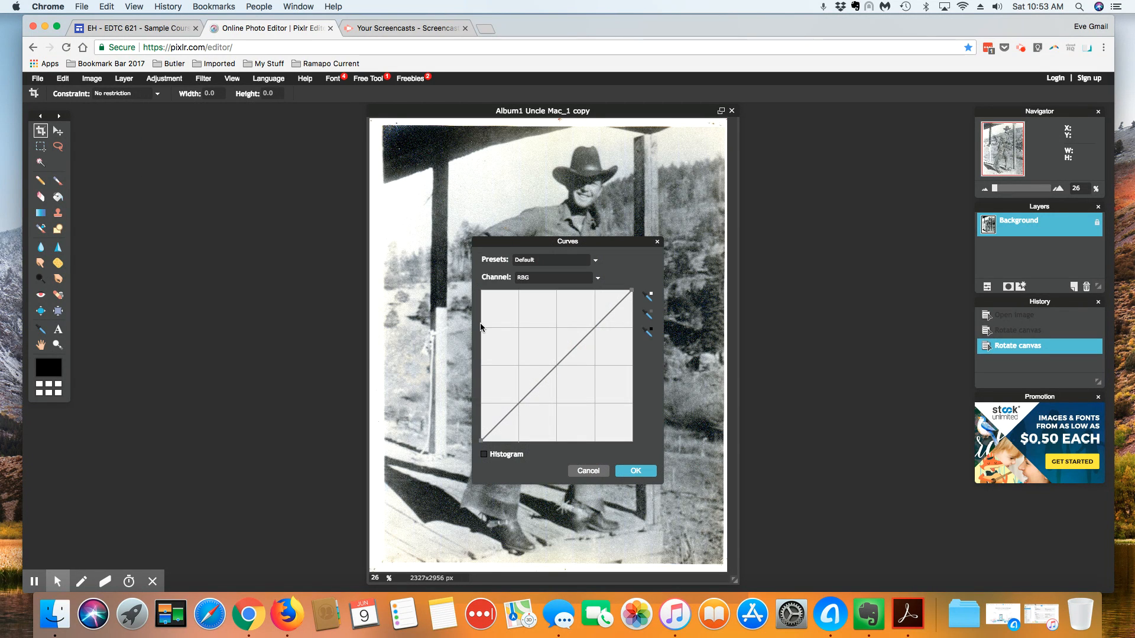
pyautogui.moveTo(562, 360)
pyautogui.mouseDown()
pyautogui.moveTo(539, 332)
pyautogui.moveTo(590, 397)
pyautogui.moveTo(559, 359)
pyautogui.mouseUp()
pyautogui.moveTo(575, 242); pyautogui.dragTo(868, 205)
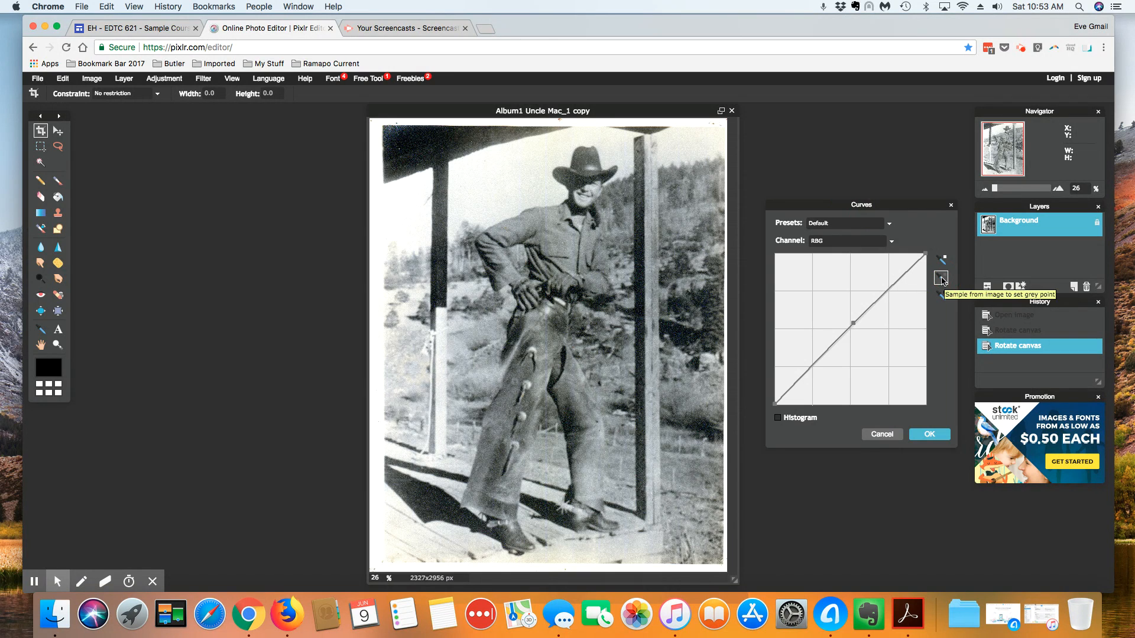
pyautogui.click(941, 278)
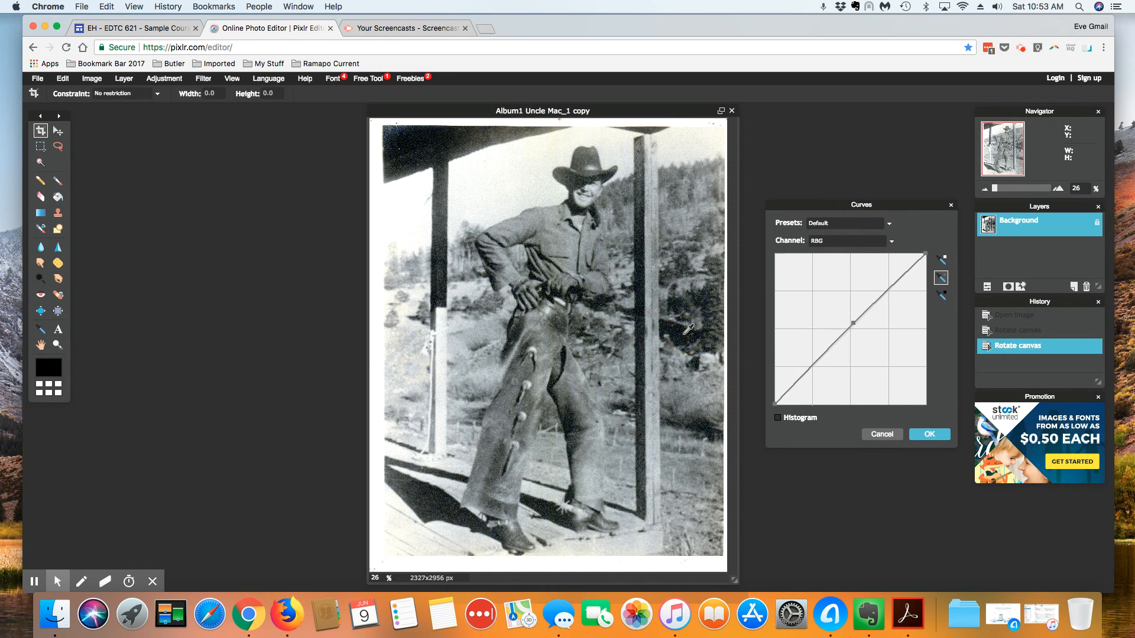
pyautogui.click(688, 329)
pyautogui.click(875, 436)
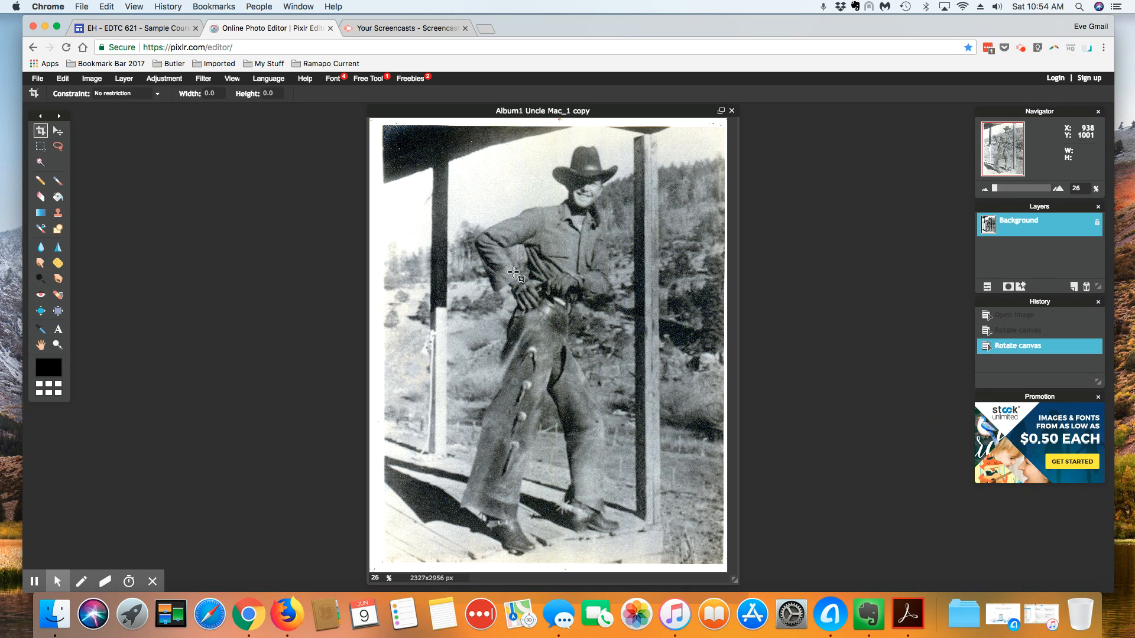
# - Apply the Old photo adjustment to the cowboy picture
pyautogui.click(161, 83)
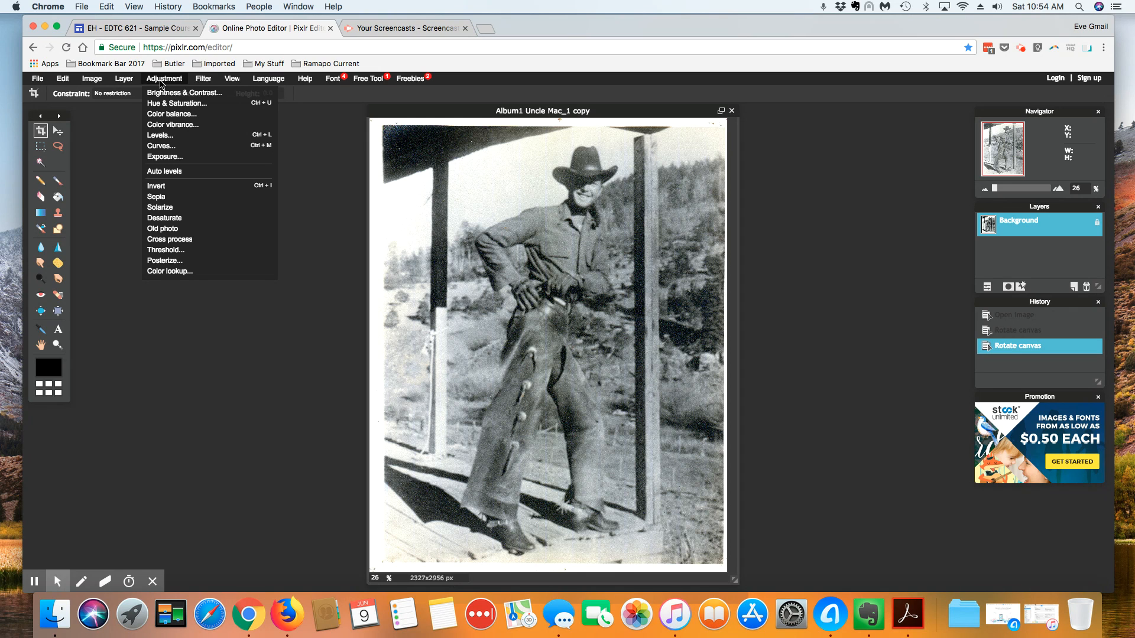
pyautogui.click(174, 229)
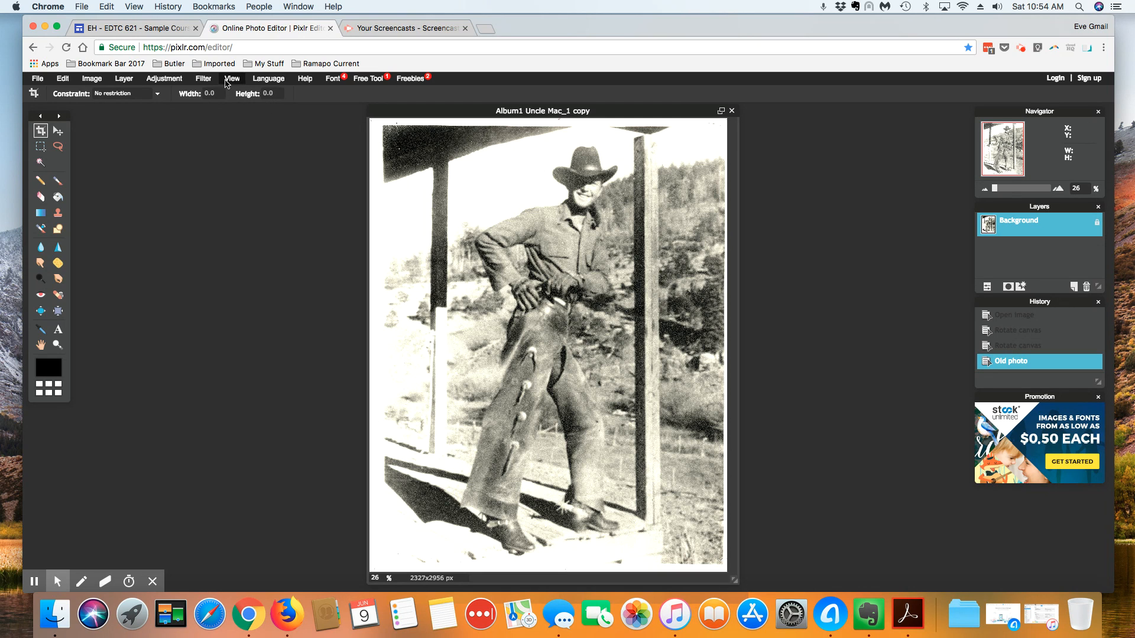
# - Preview a Gaussian blur on the photo with the amount lowered to 28, and discard it
pyautogui.click(204, 79)
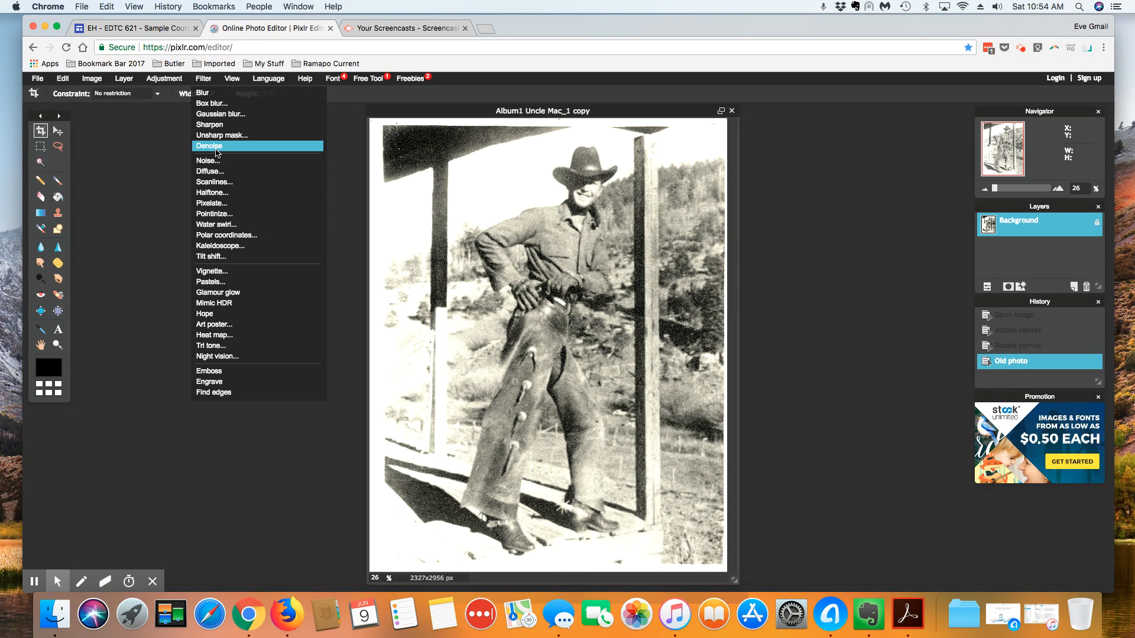
pyautogui.click(220, 115)
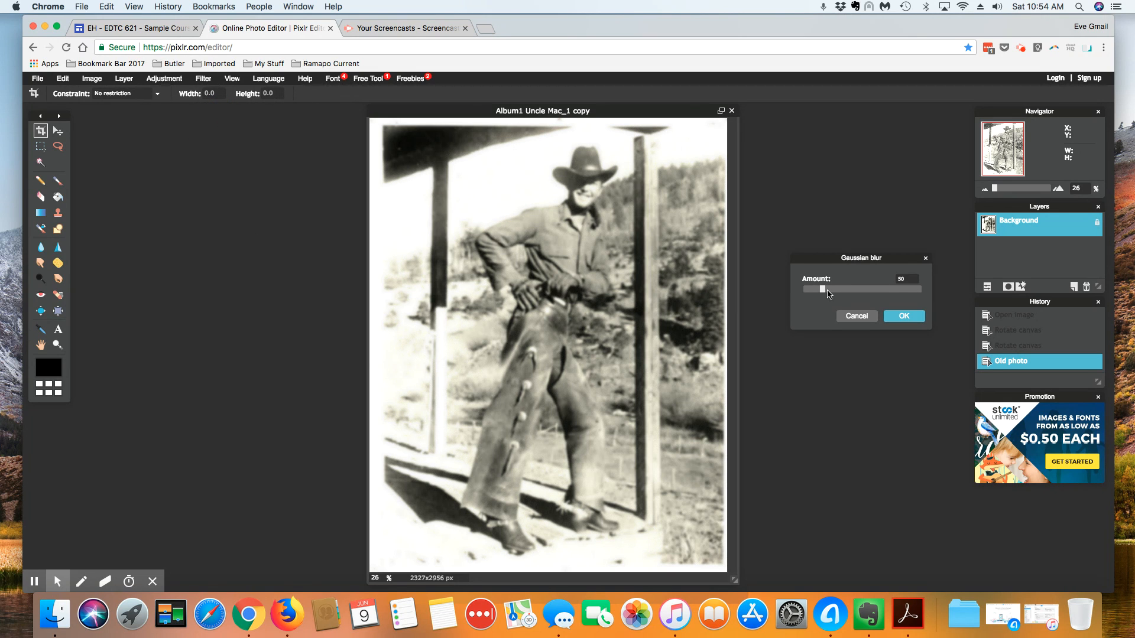
pyautogui.moveTo(824, 290); pyautogui.dragTo(812, 293)
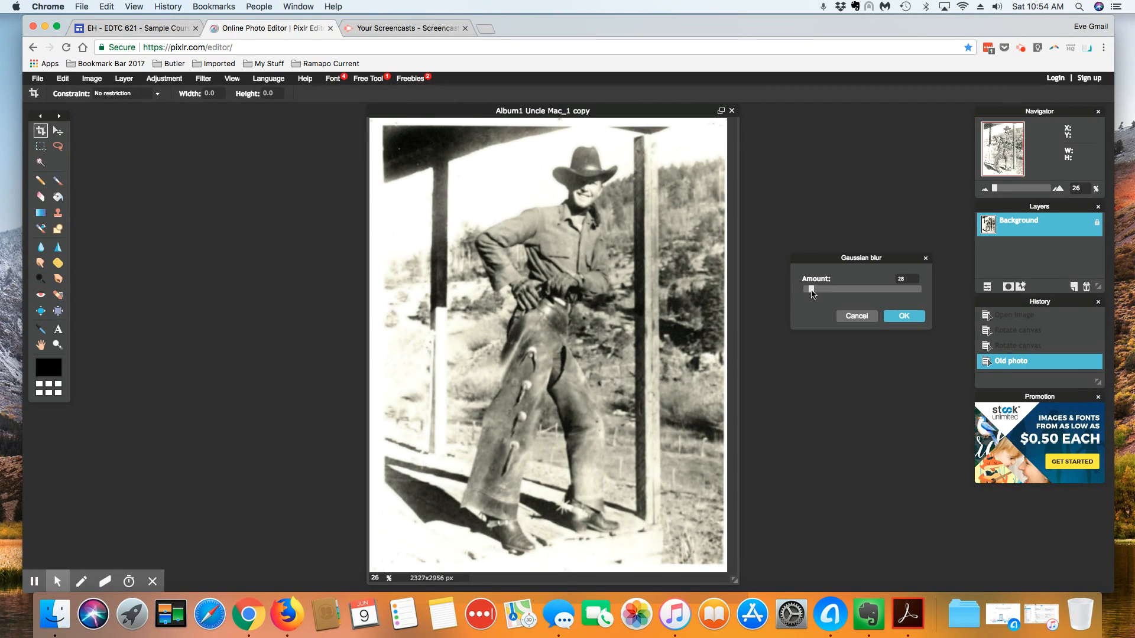
pyautogui.click(856, 316)
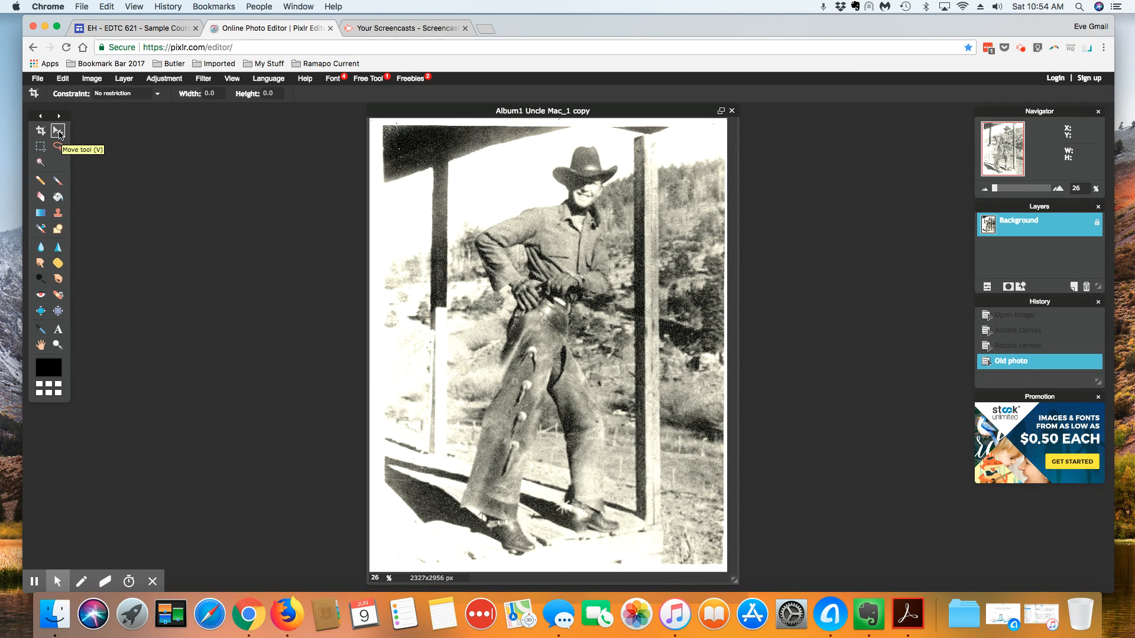
# - Paint a wavy black stroke along the man's bent arm and hip with the Brush tool at size 50 and opacity 100
pyautogui.click(58, 184)
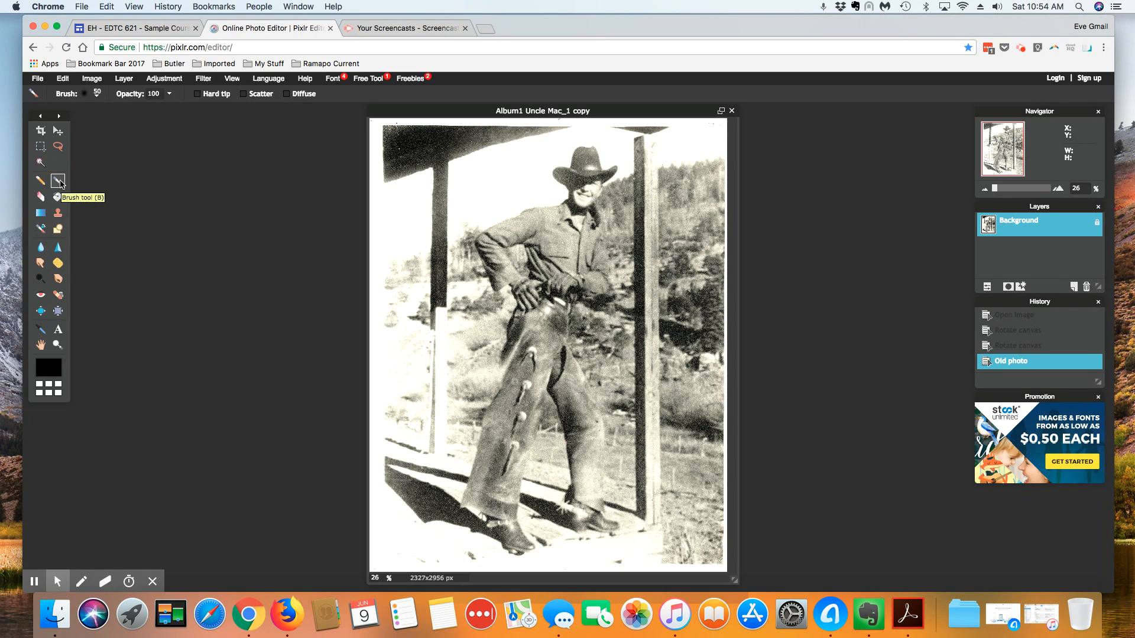
pyautogui.moveTo(488, 224)
pyautogui.mouseDown()
pyautogui.moveTo(462, 245)
pyautogui.moveTo(488, 308)
pyautogui.moveTo(505, 304)
pyautogui.moveTo(489, 353)
pyautogui.mouseUp()
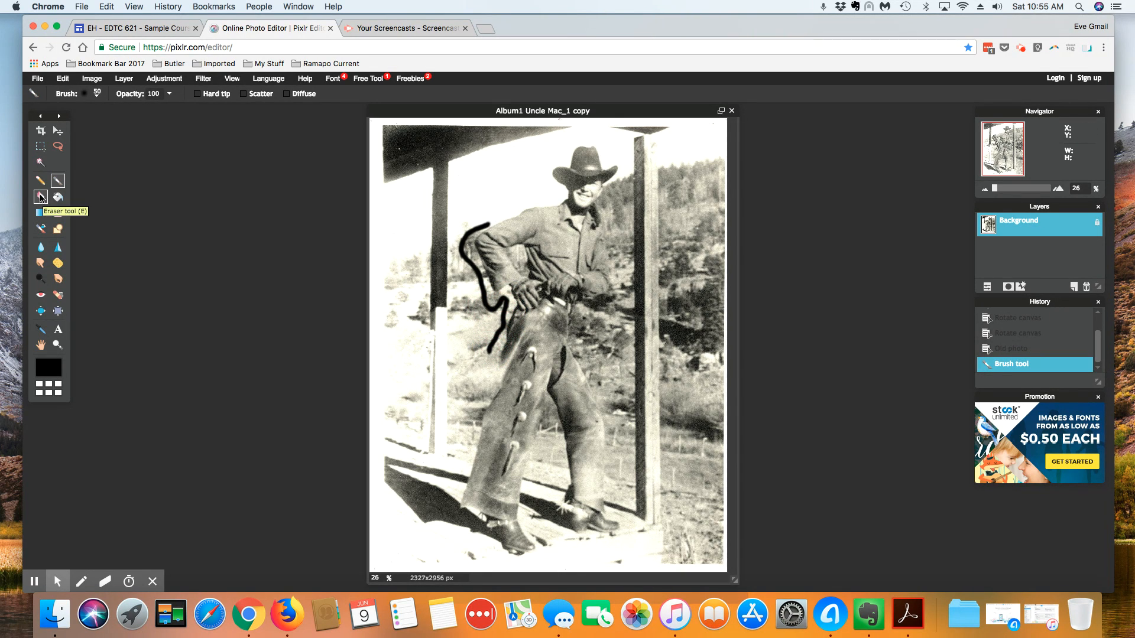
# - Erase the upper end of the black stroke near the man's elbow with the Eraser at size 50 and opacity 100
pyautogui.click(40, 197)
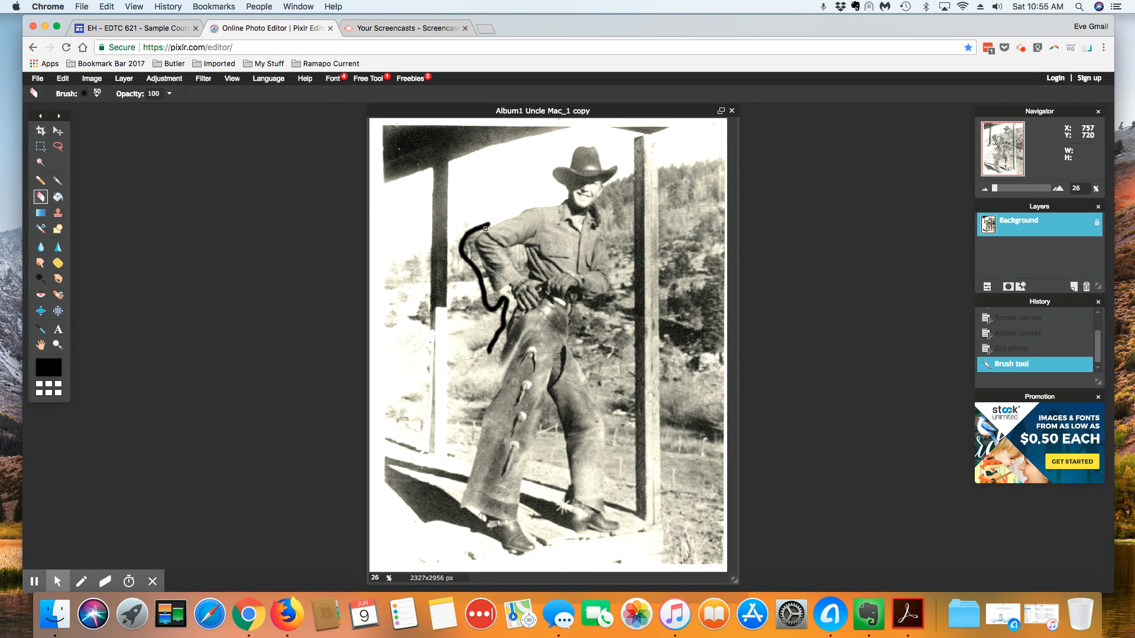
pyautogui.moveTo(487, 224); pyautogui.dragTo(464, 236)
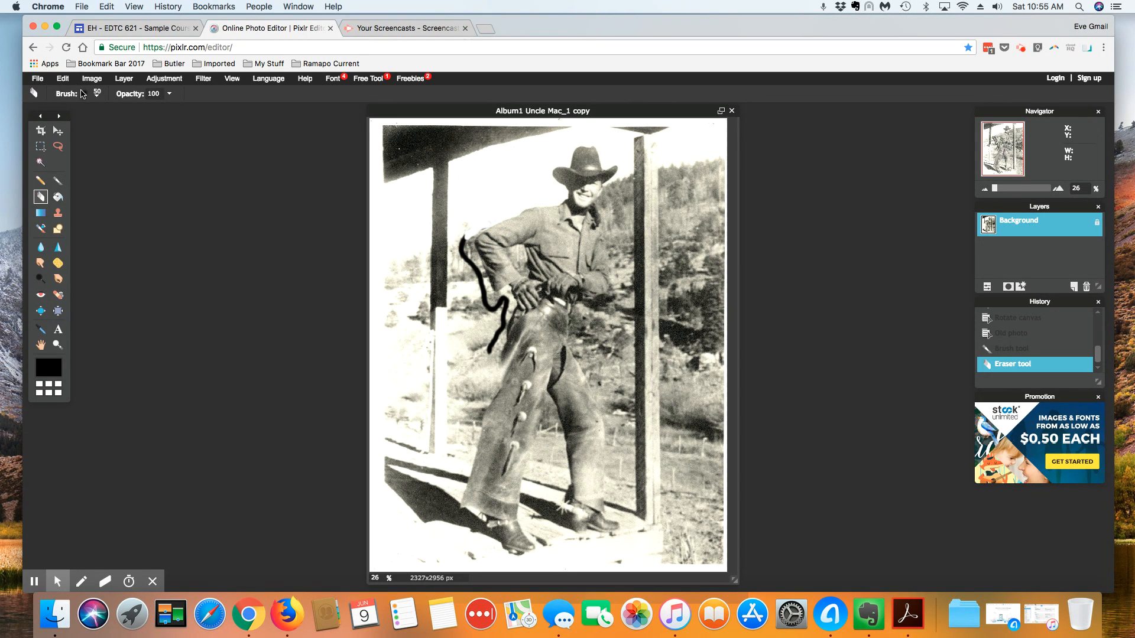
# - Undo the eraser pass and the black brush stroke along the man's arm
pyautogui.click(64, 80)
pyautogui.click(65, 92)
pyautogui.click(63, 78)
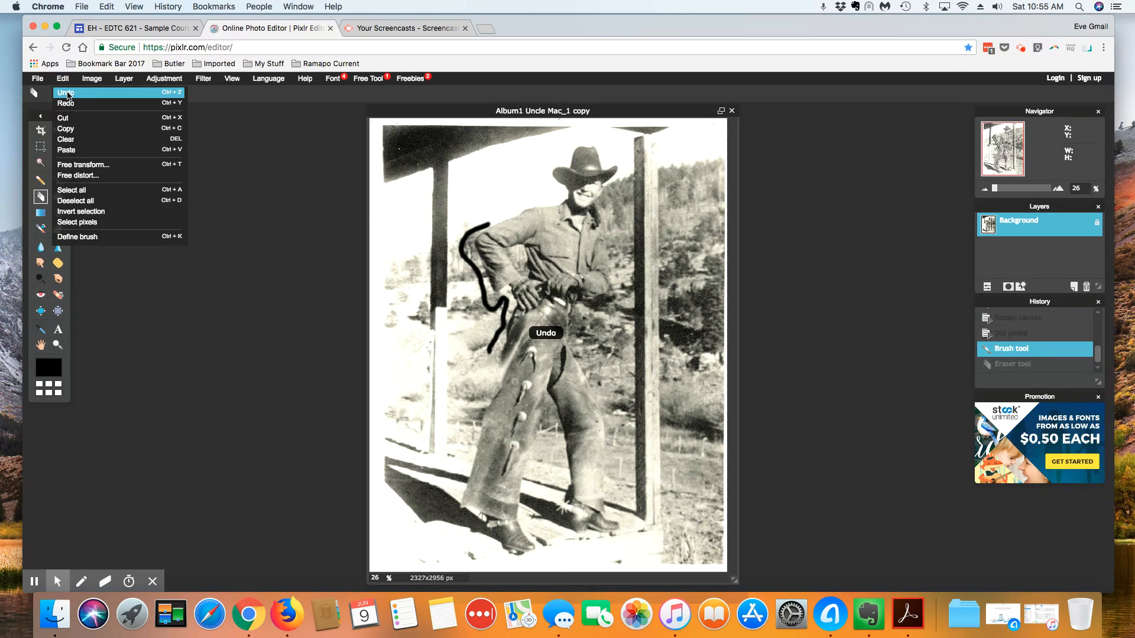
pyautogui.click(68, 93)
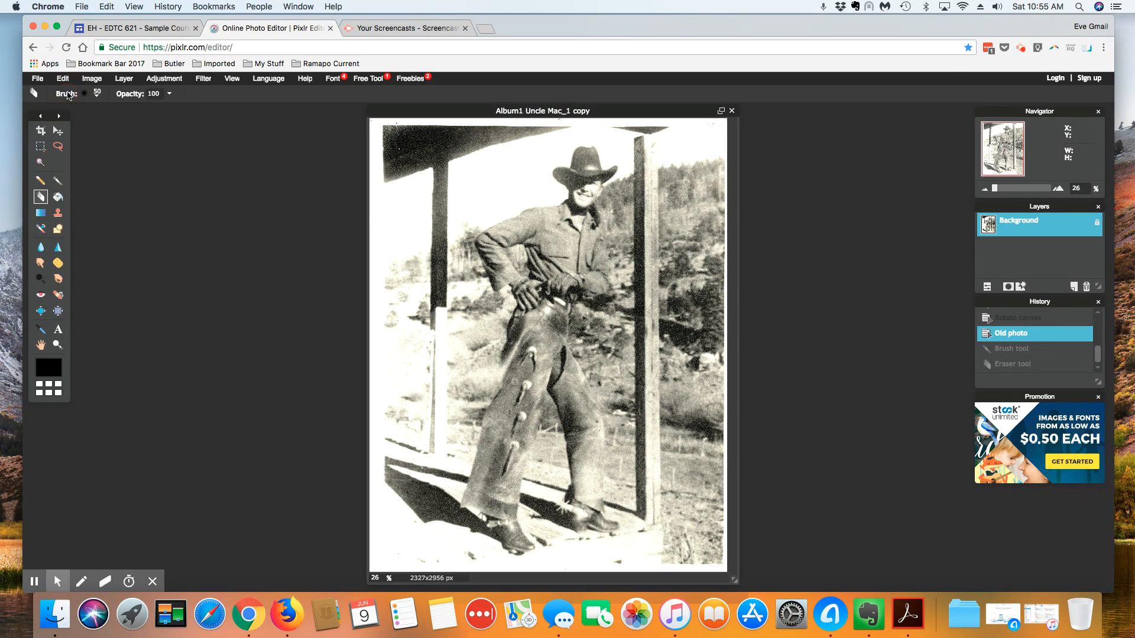
# - Draw an unfilled rounded rectangle with border size 1 and radius 78 around the man's bent arm
pyautogui.click(57, 230)
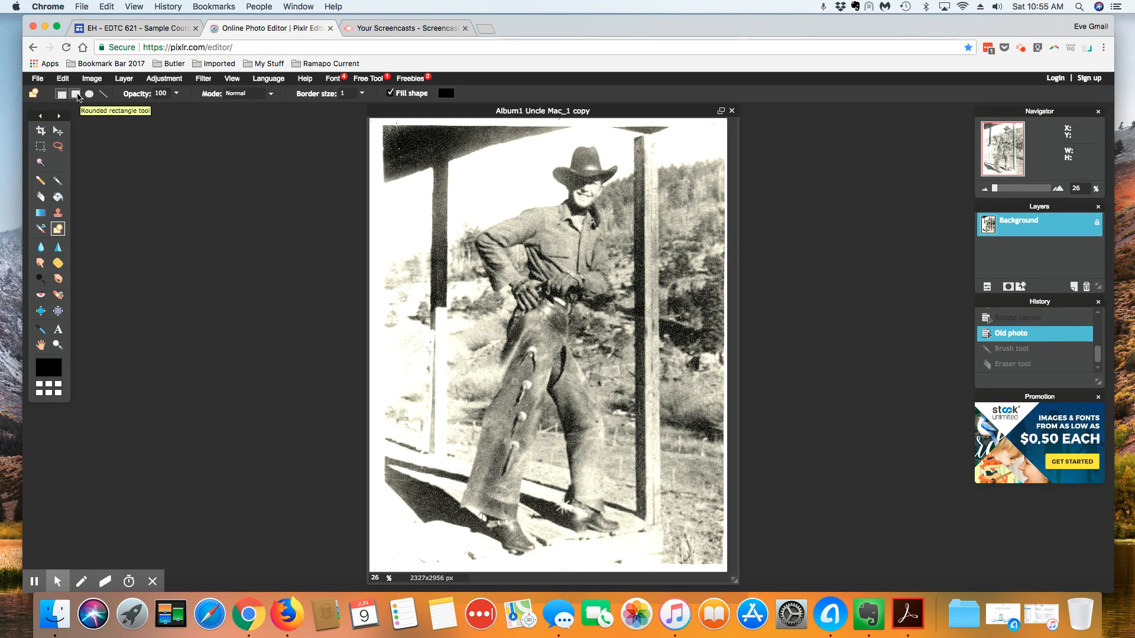
pyautogui.click(77, 94)
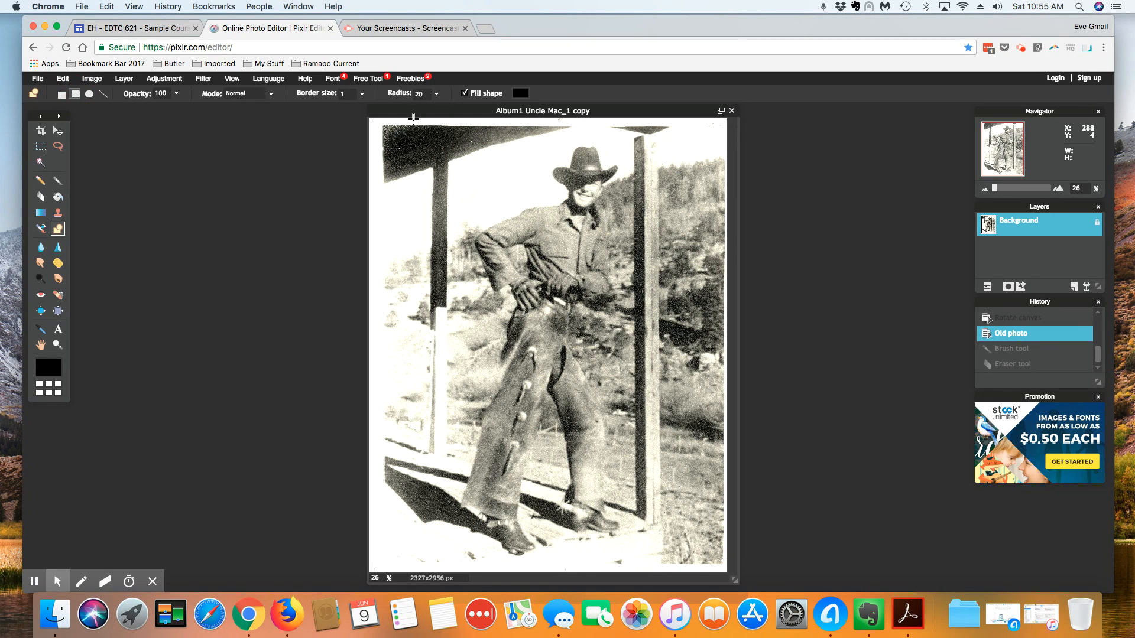
pyautogui.click(465, 93)
pyautogui.moveTo(389, 112); pyautogui.dragTo(401, 112)
pyautogui.moveTo(447, 216); pyautogui.dragTo(543, 323)
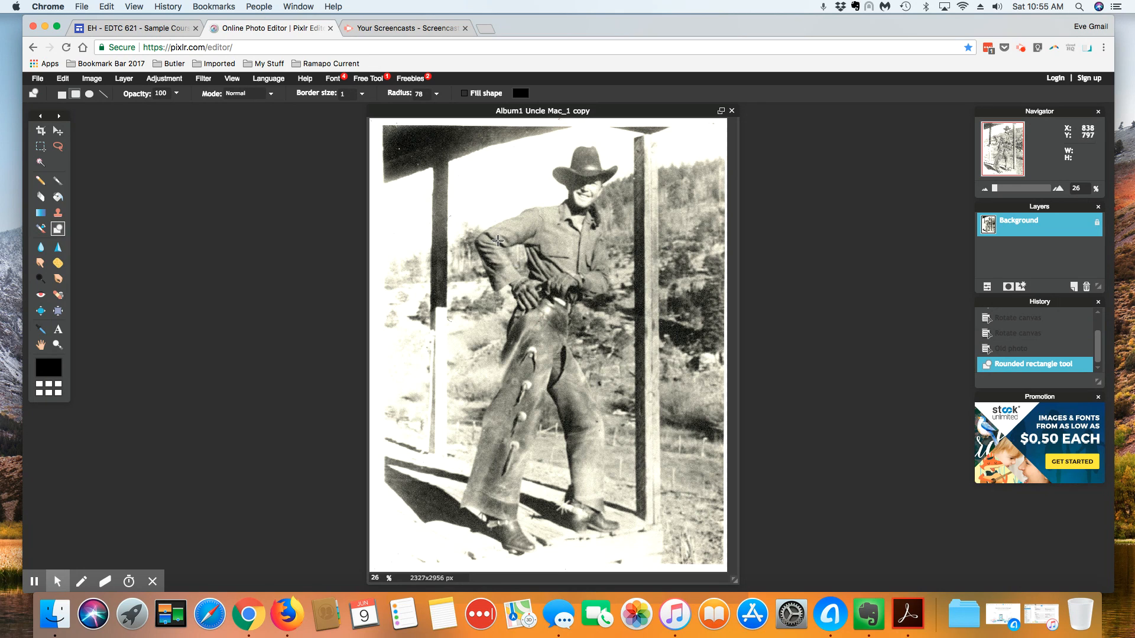